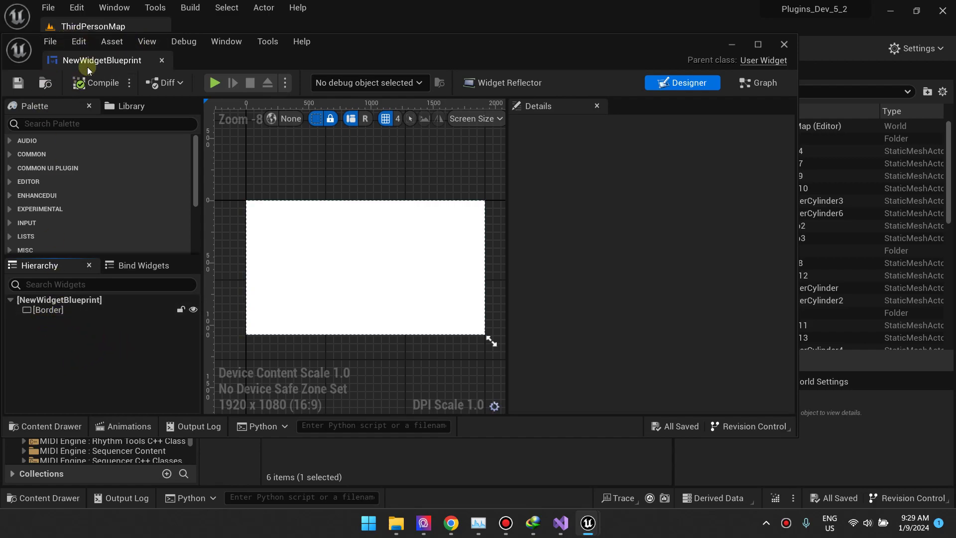
# - Select Border_1 in the Hierarchy and scroll the Details panel down to the Brush's Draw As setting
pyautogui.click(74, 310)
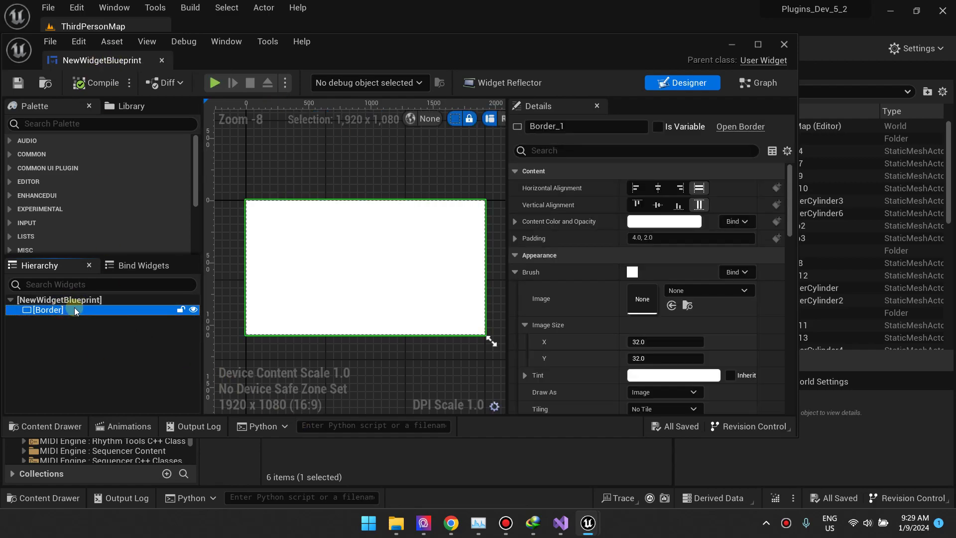
pyautogui.scroll(-4, 613, 206)
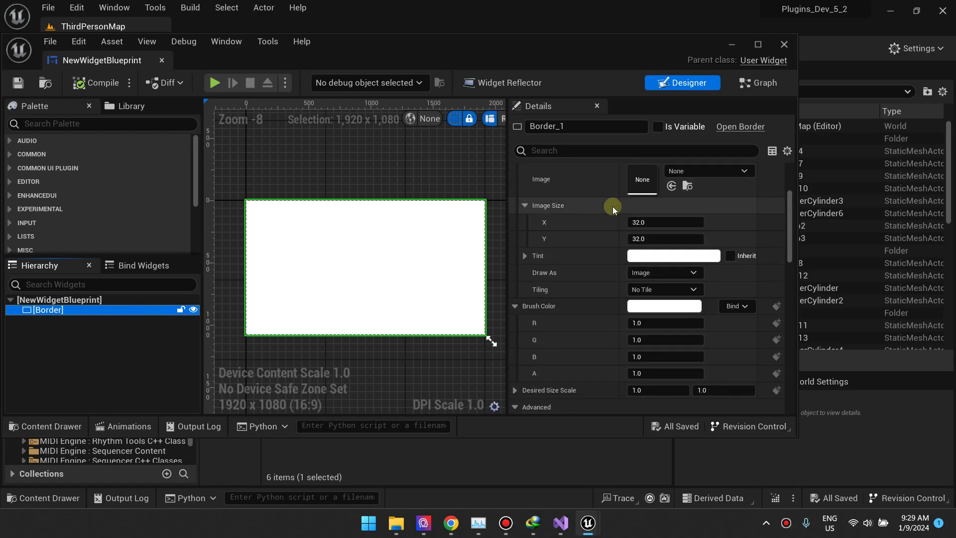
pyautogui.scroll(-2, 558, 175)
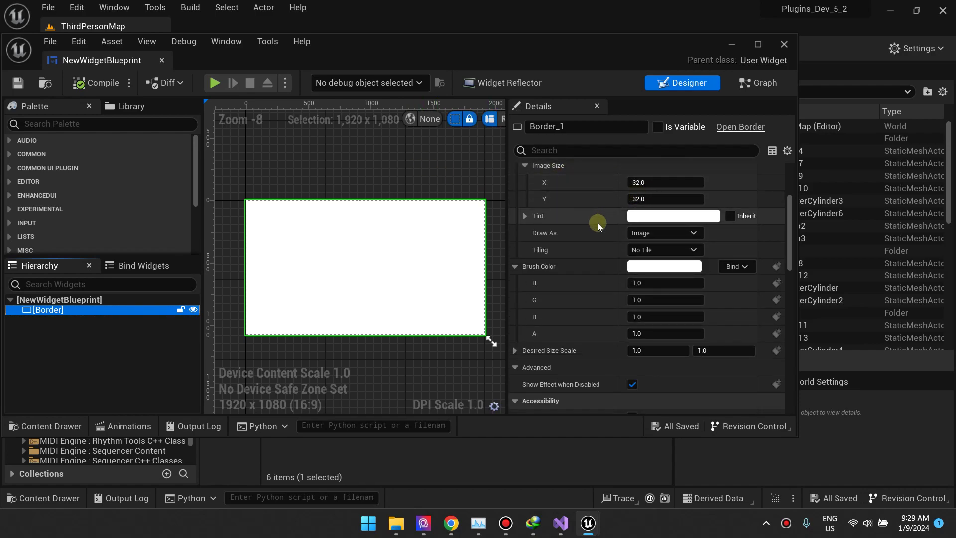
# - Set Border_1's brush Draw As to Rounded Box and compile the widget blueprint
pyautogui.click(663, 233)
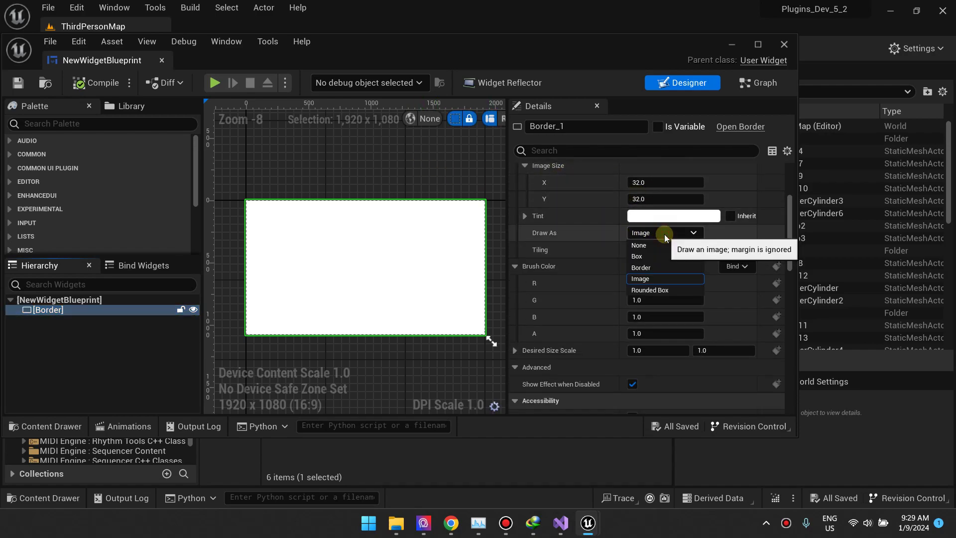
pyautogui.click(670, 292)
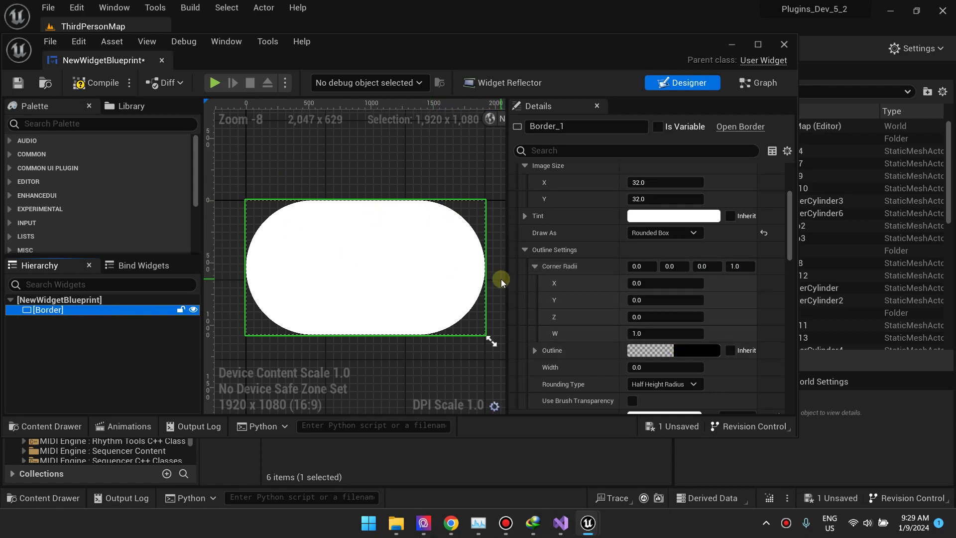
pyautogui.click(83, 83)
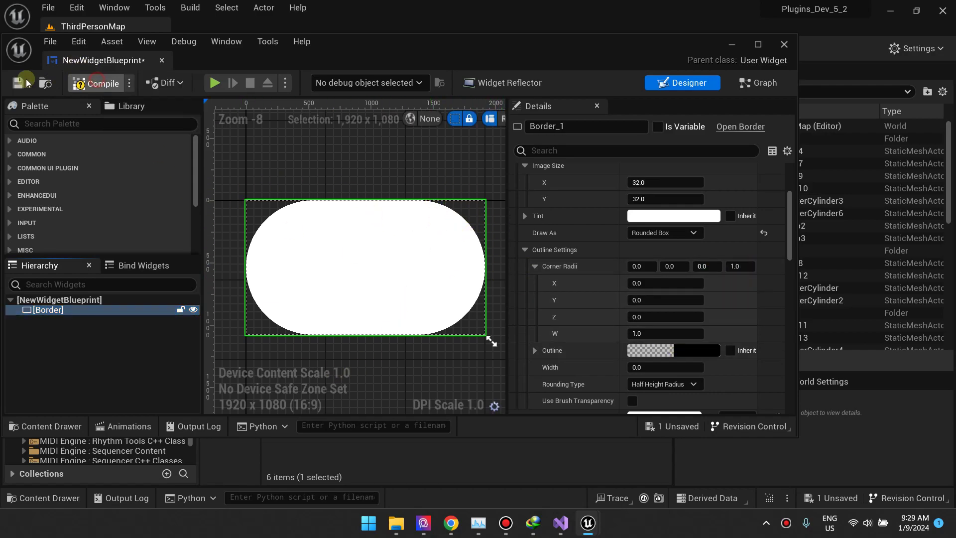
# - Save the blueprint and set Border_1's brush tint to blue (hex 0036FFFF)
pyautogui.click(18, 83)
pyautogui.click(691, 219)
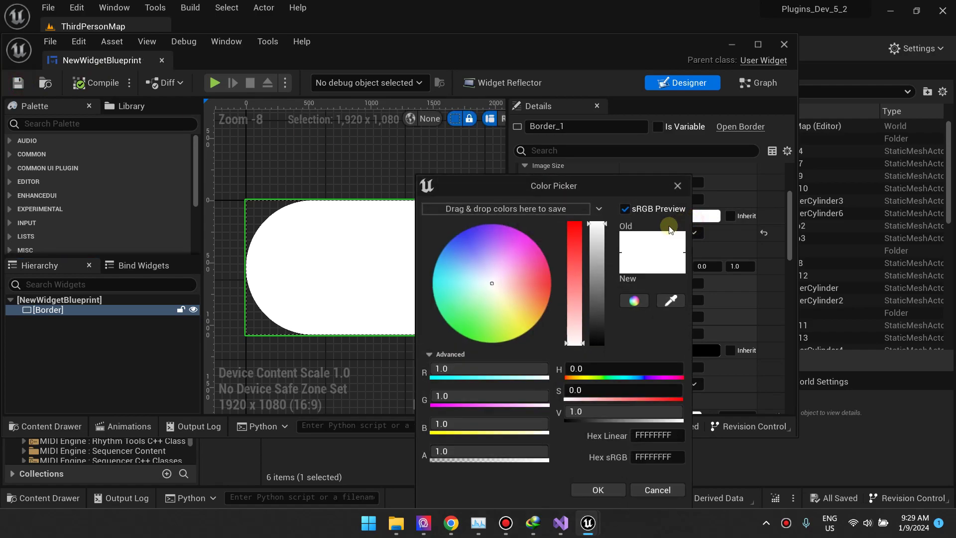
pyautogui.moveTo(531, 292); pyautogui.dragTo(560, 289)
pyautogui.click(462, 231)
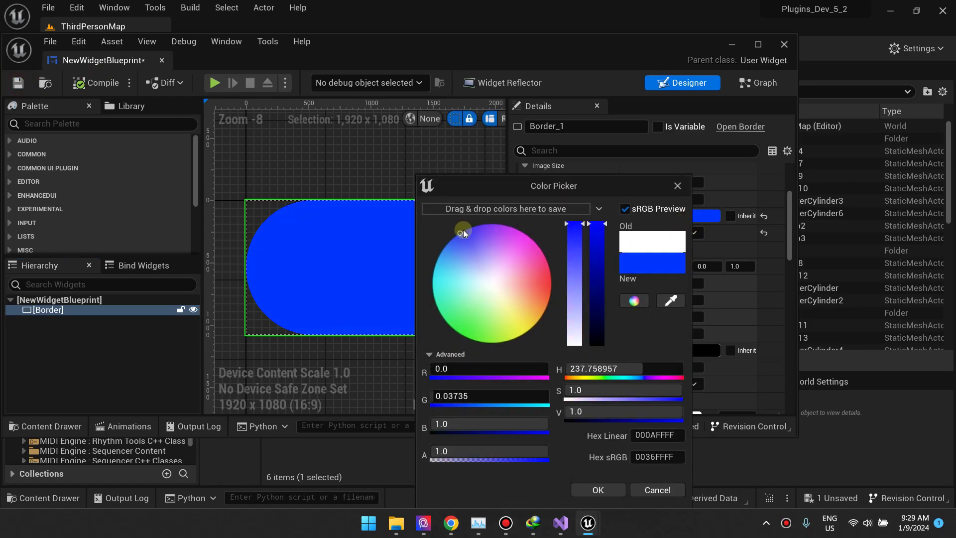
pyautogui.click(598, 493)
pyautogui.scroll(3, 629, 222)
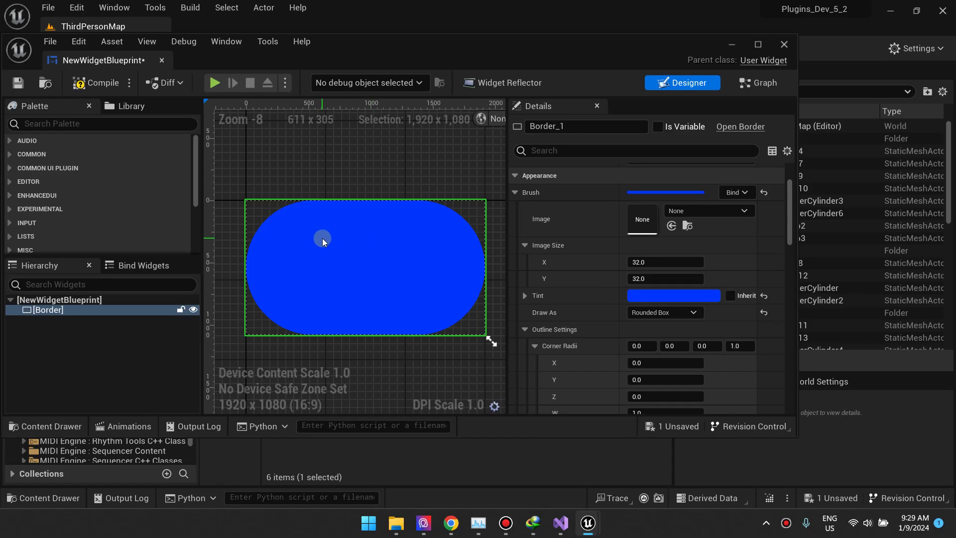
# - Open NewMaterial and wire its purple Constant3Vector directly into Final Color
pyautogui.click(731, 44)
pyautogui.doubleClick(364, 337)
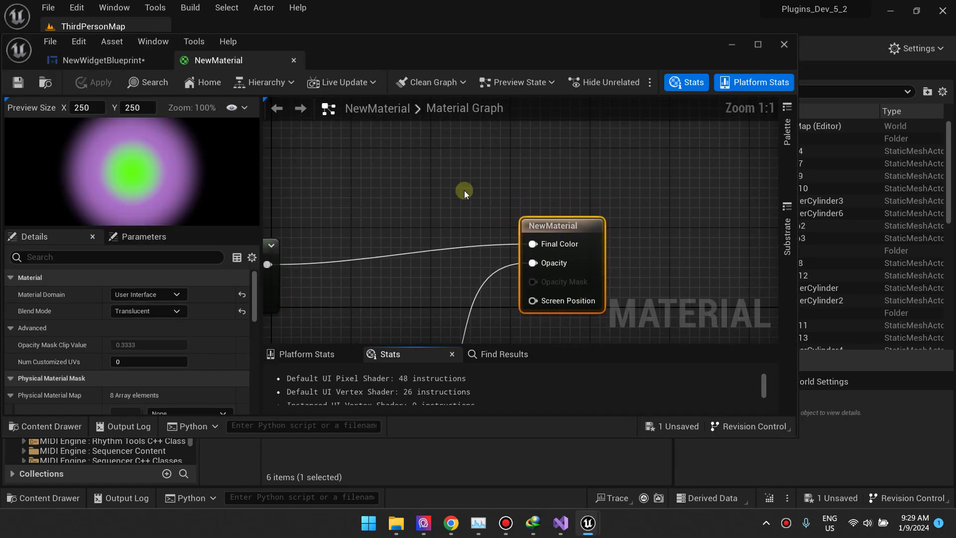
pyautogui.scroll(-5, 465, 191)
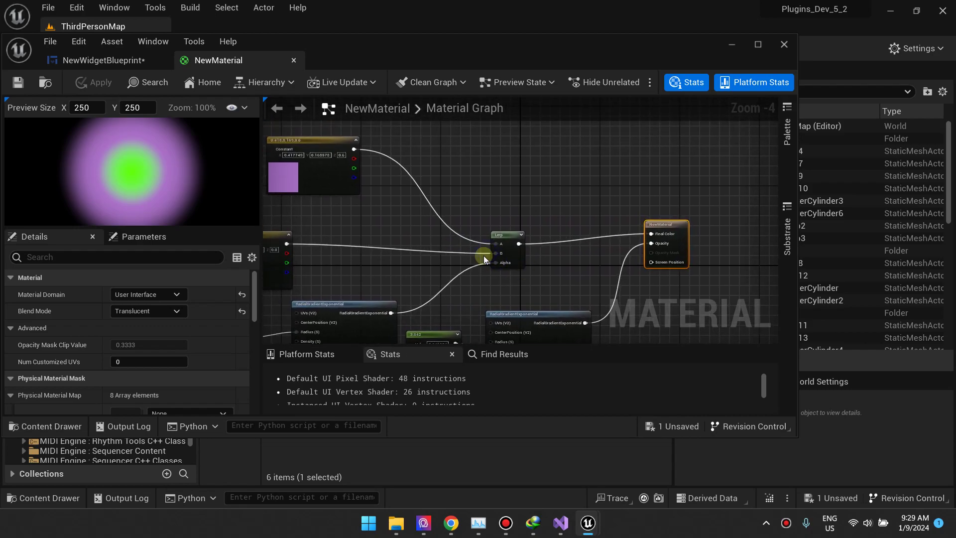
pyautogui.moveTo(349, 164); pyautogui.dragTo(463, 174)
pyautogui.doubleClick(471, 167)
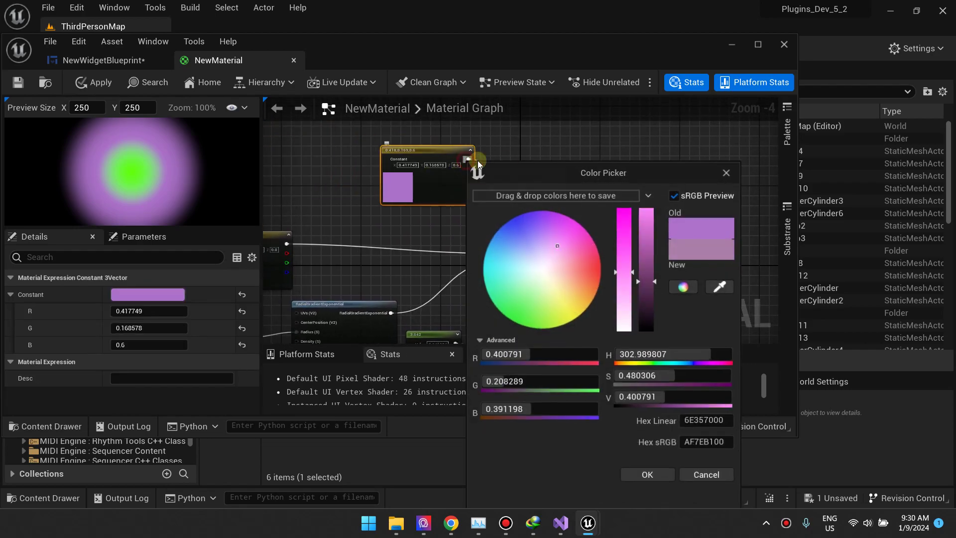
pyautogui.click(730, 176)
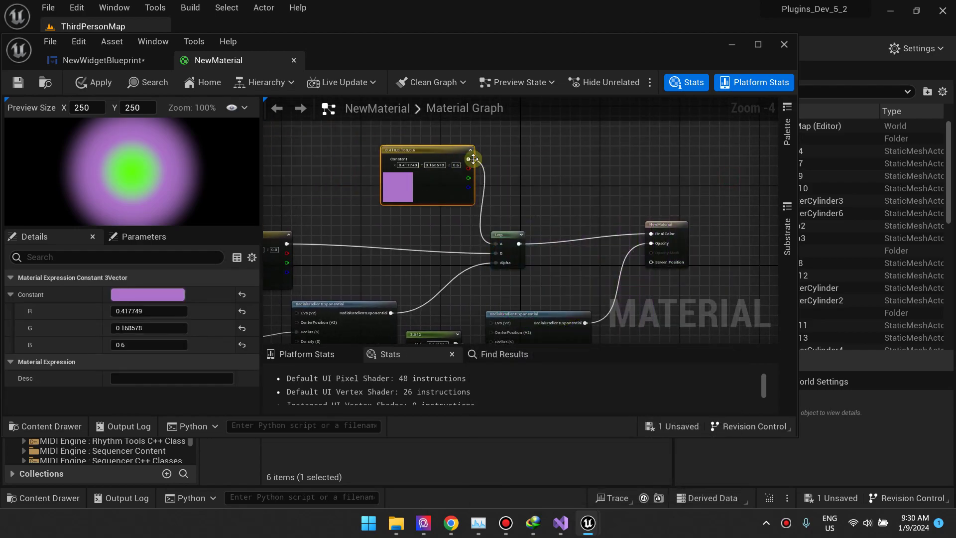
pyautogui.moveTo(471, 159); pyautogui.dragTo(651, 233)
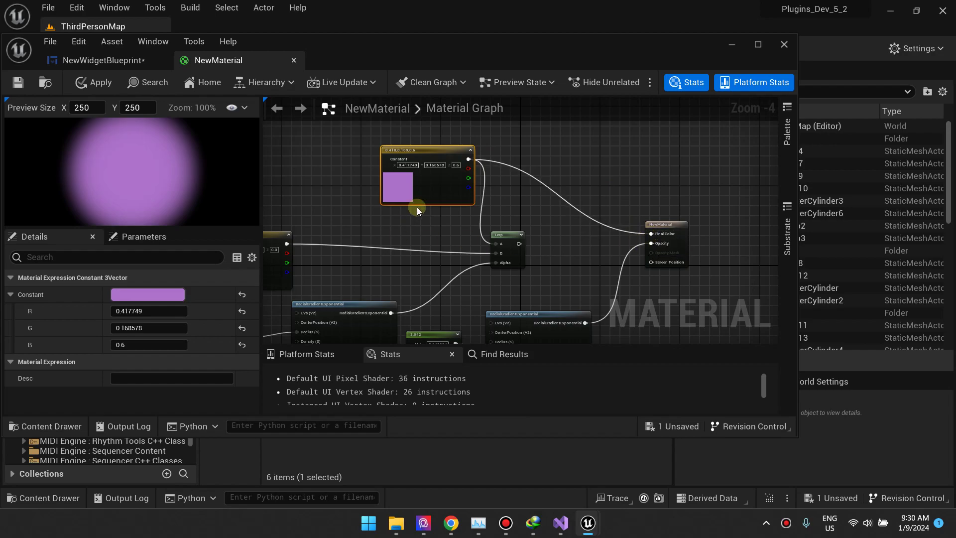
pyautogui.click(511, 238)
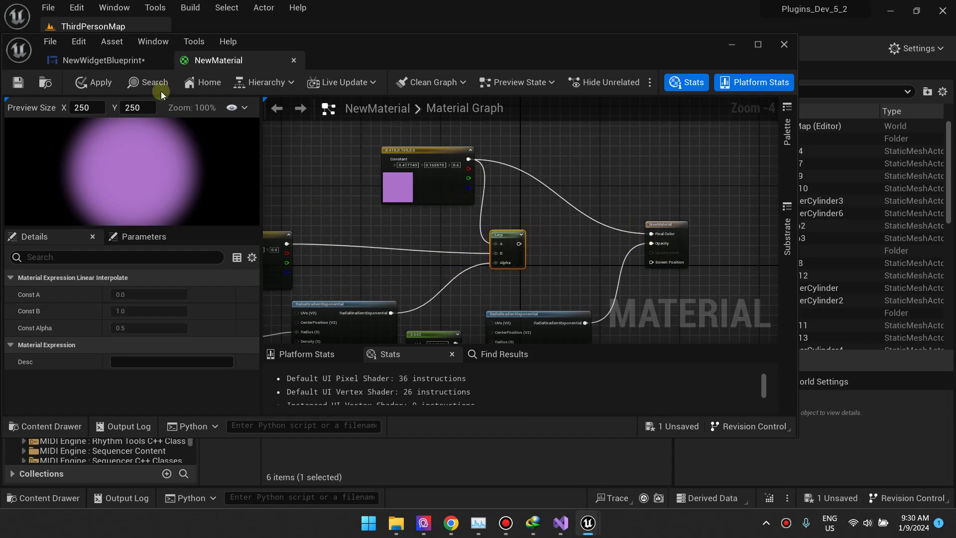
# - Set Border_1's Brush Image to NewMaterial in the widget blueprint
pyautogui.click(104, 60)
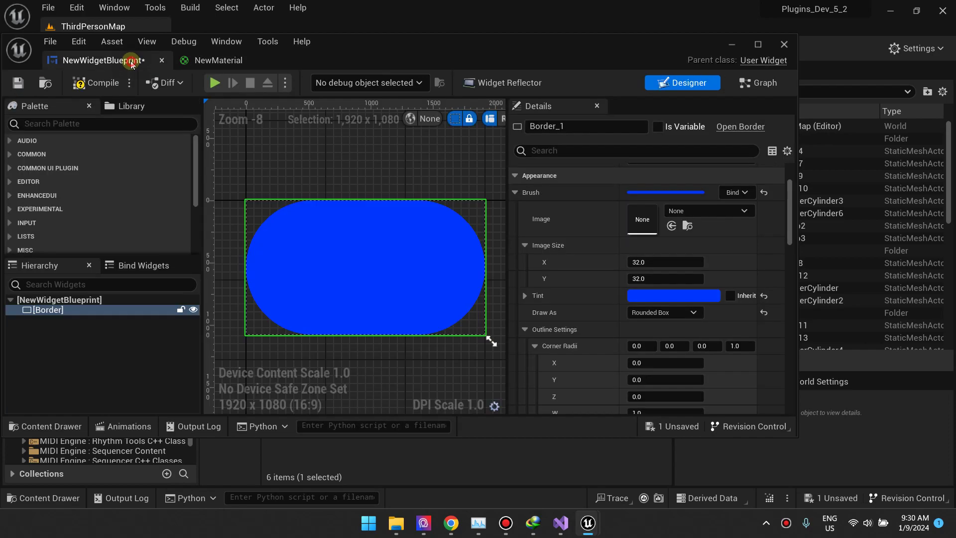
pyautogui.scroll(3, 663, 264)
pyautogui.scroll(-1, 673, 272)
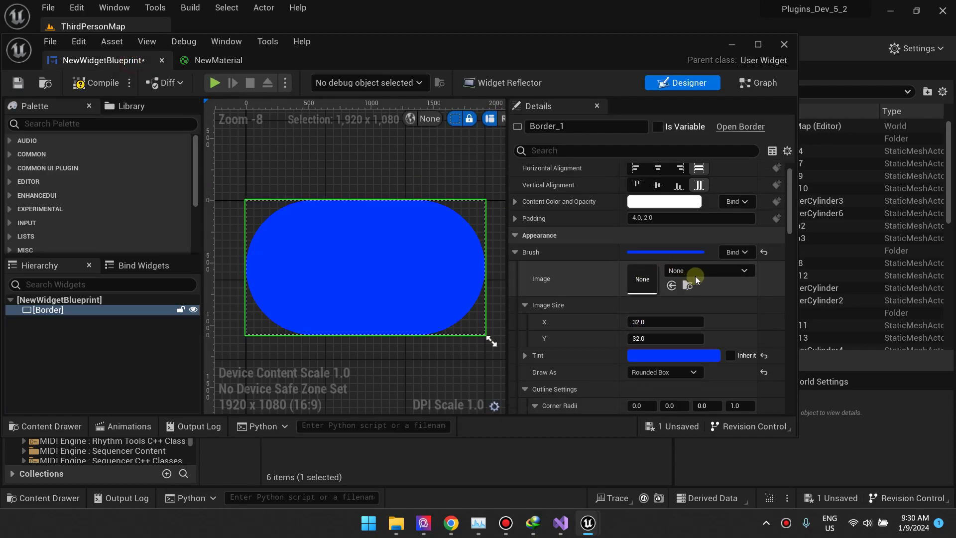
pyautogui.click(695, 276)
pyautogui.write('N')
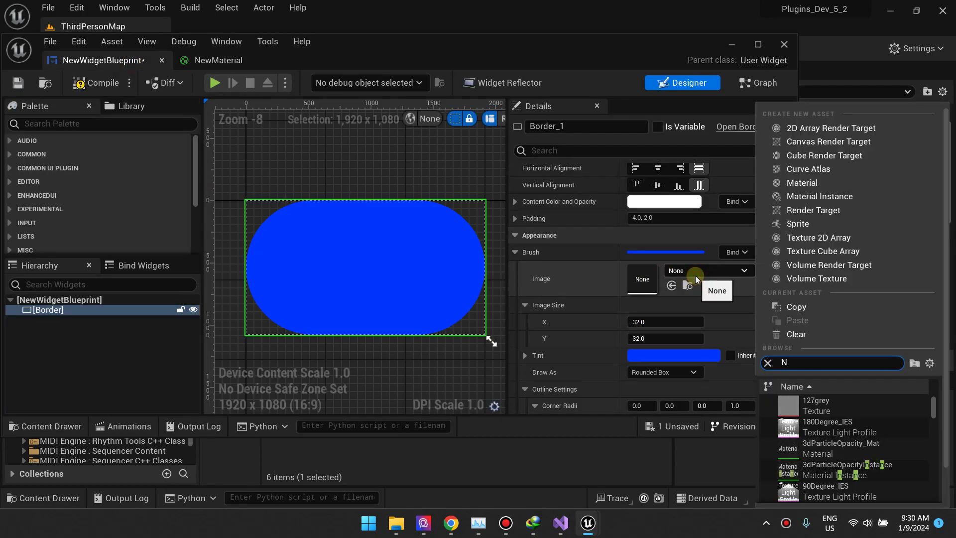
pyautogui.write('ewMate')
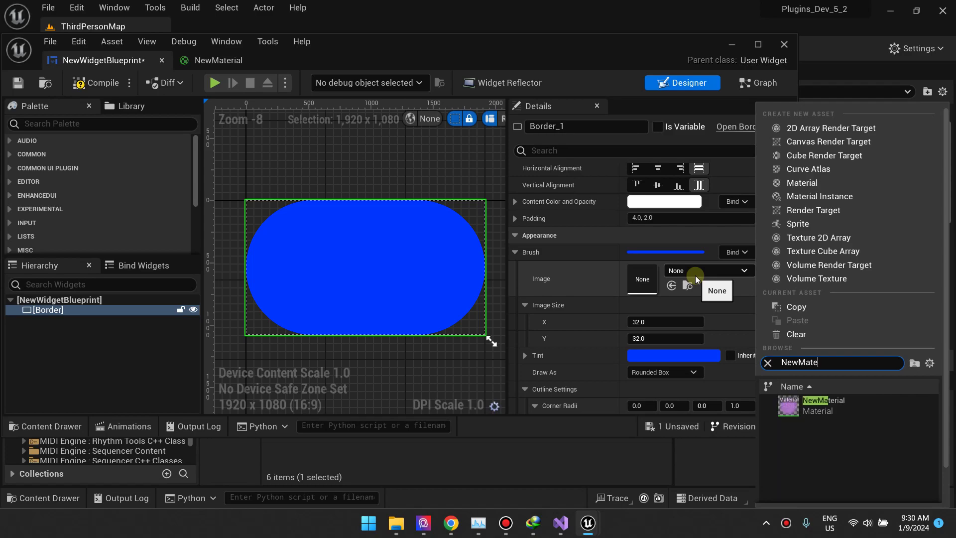
pyautogui.click(819, 404)
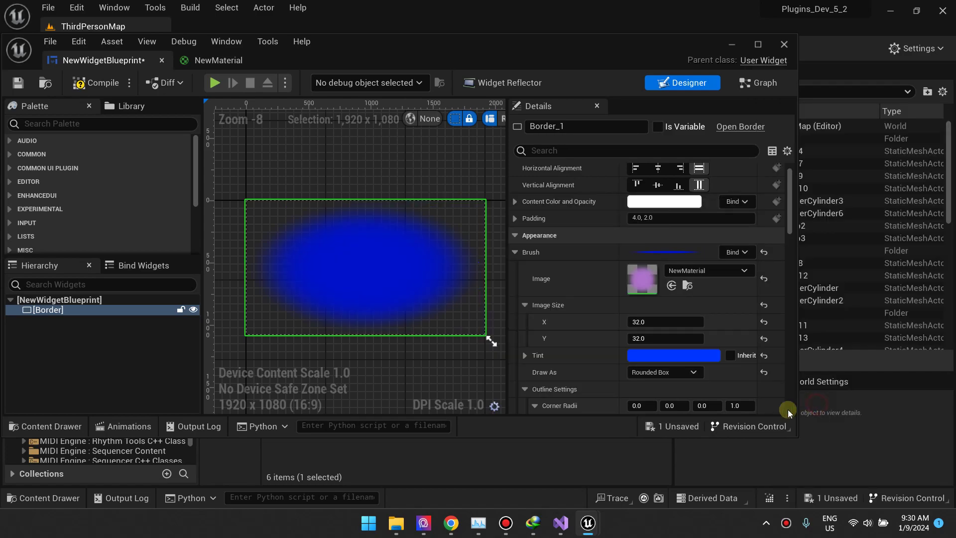
# - Reset the brush tint to white and save the widget blueprint
pyautogui.scroll(-3, 683, 289)
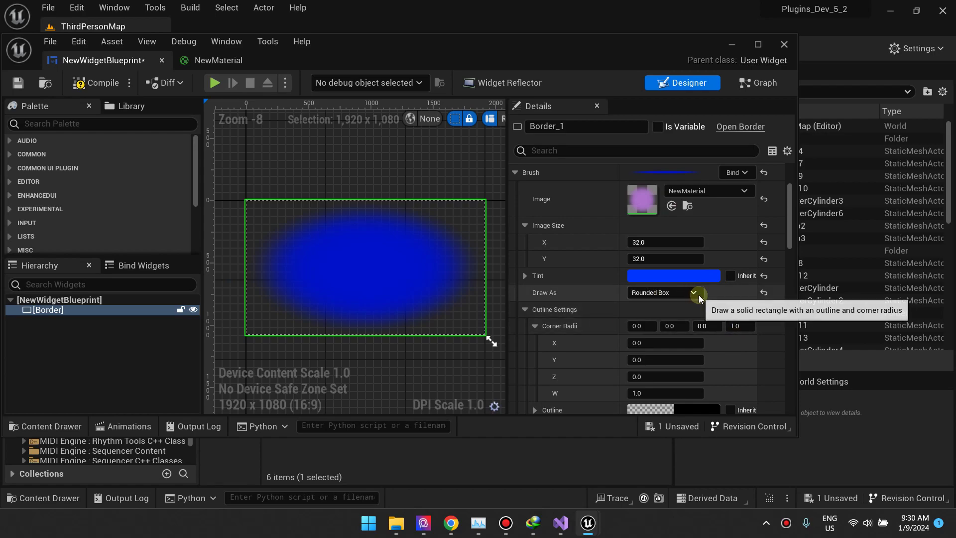
pyautogui.scroll(2, 763, 270)
pyautogui.click(764, 315)
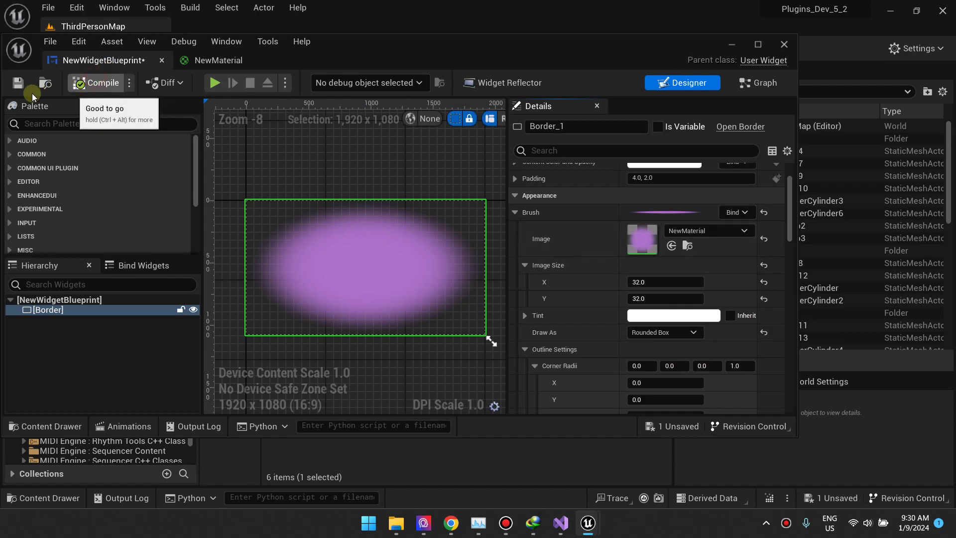
pyautogui.click(19, 86)
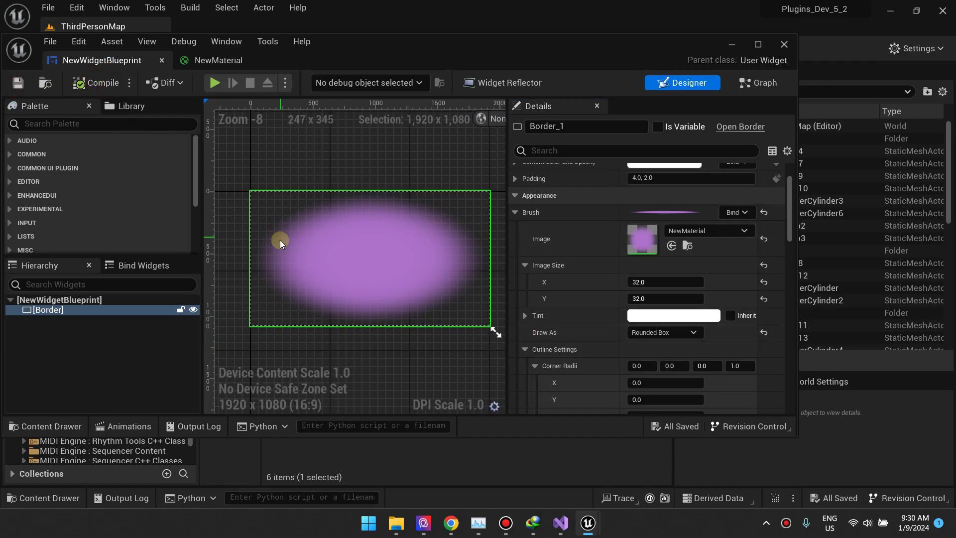
pyautogui.click(230, 60)
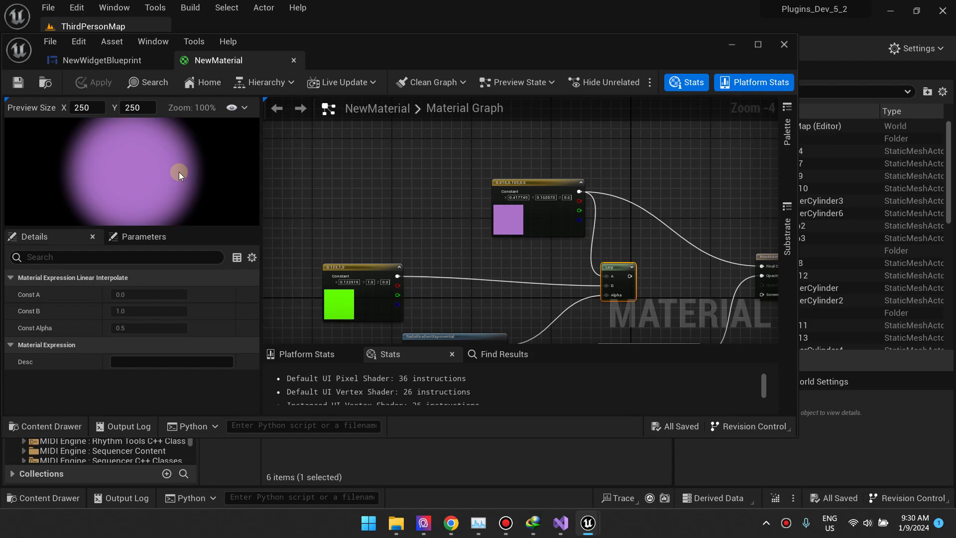
pyautogui.click(110, 60)
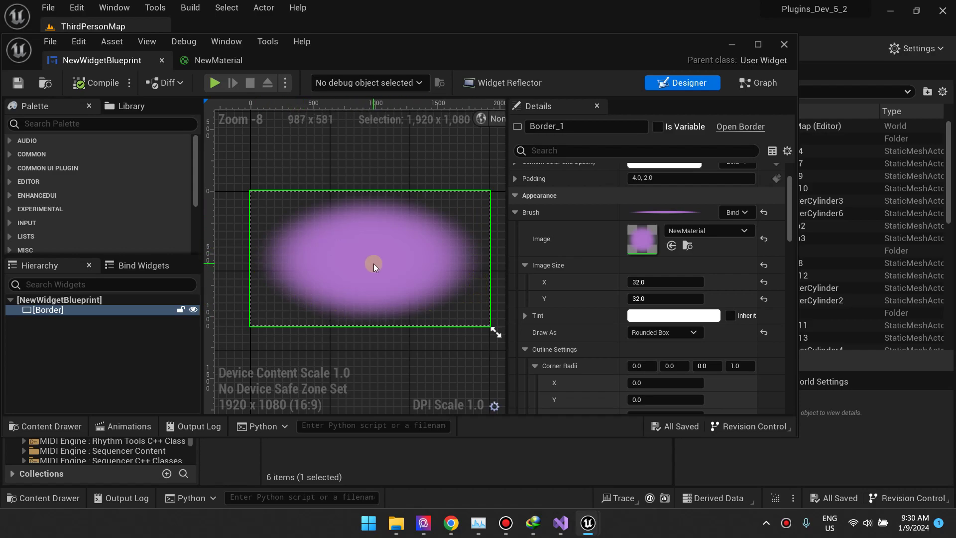
# - Make the brush draw as a Box with a 0.5 margin on every side
pyautogui.scroll(-1, 674, 265)
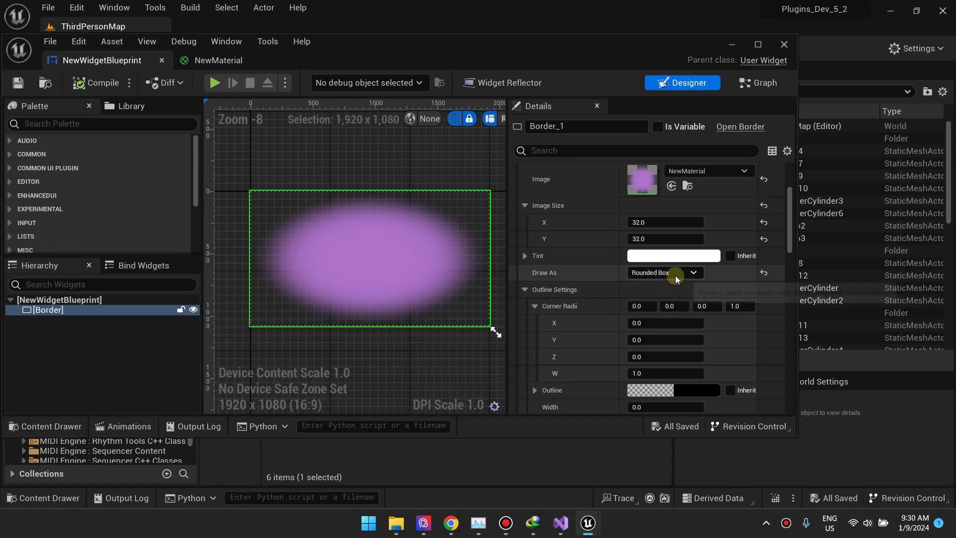
pyautogui.click(683, 276)
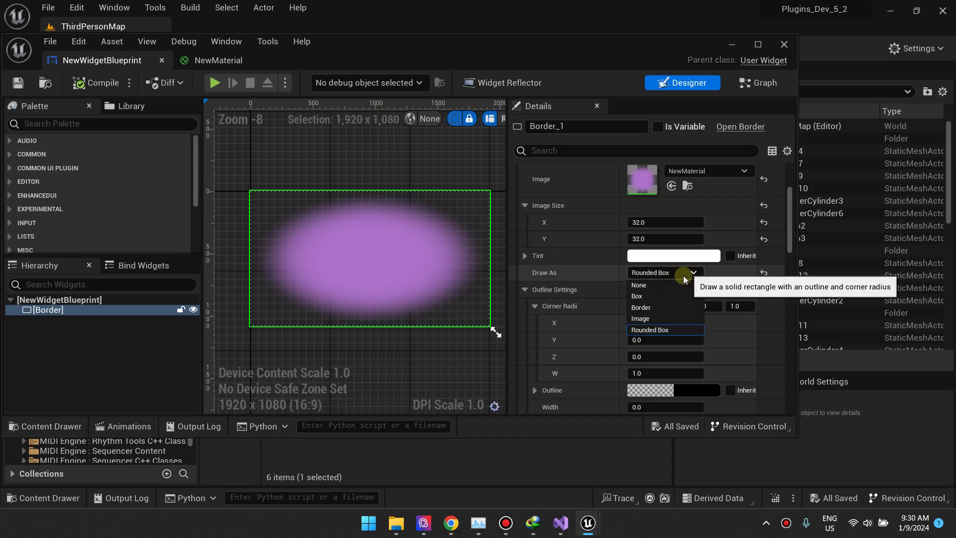
pyautogui.click(667, 298)
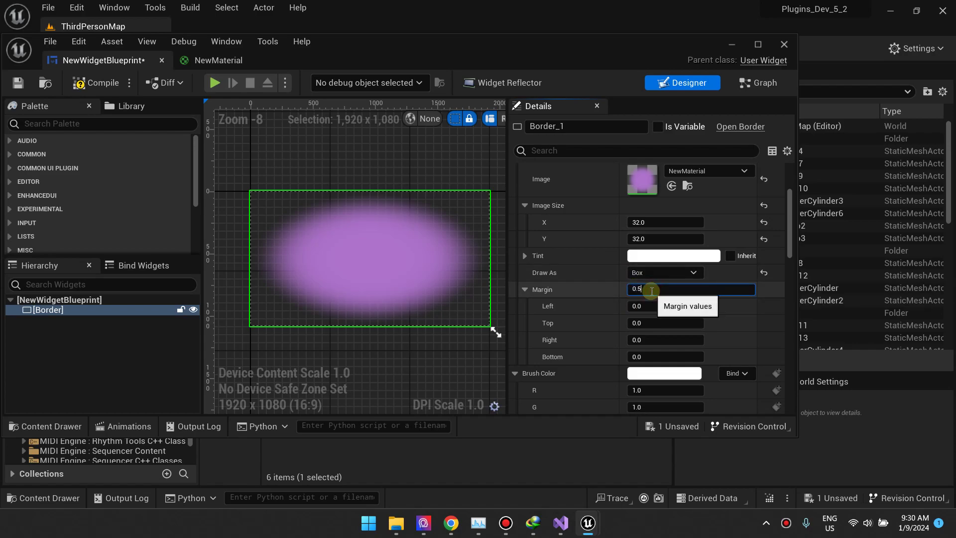
pyautogui.press('Return')
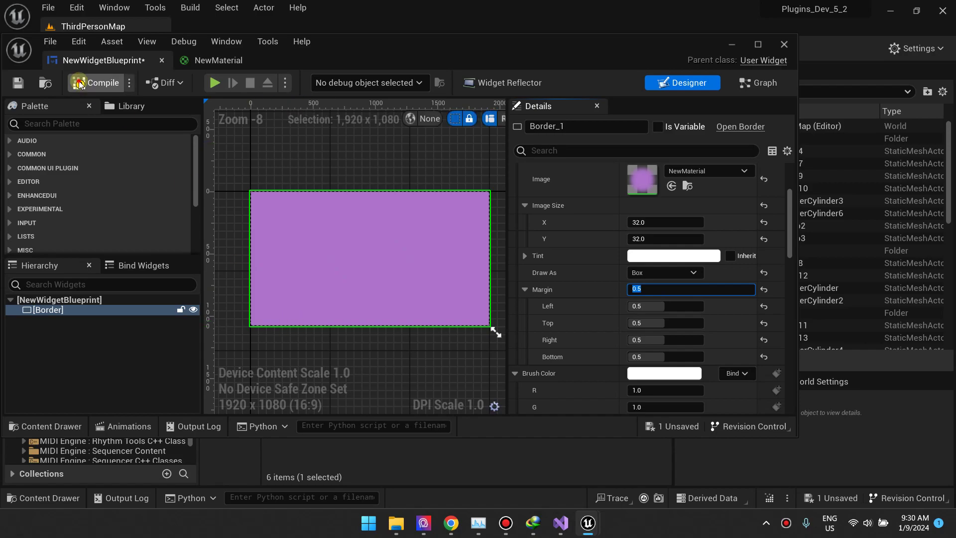
pyautogui.moveTo(261, 191); pyautogui.dragTo(337, 238, button='right')
pyautogui.scroll(14, 337, 238)
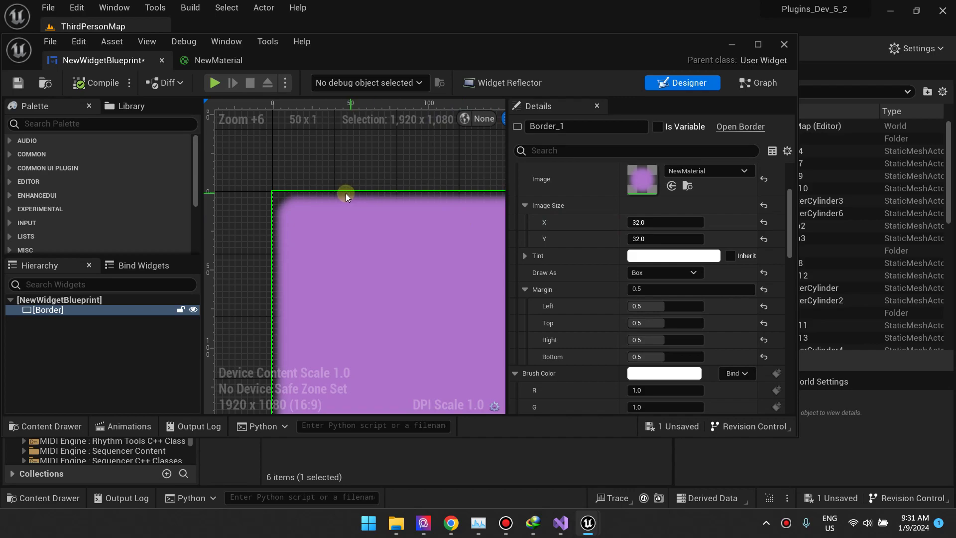
# - Set the brush Image Size to 250 × 250, compile, and inspect the rounded corner
pyautogui.click(653, 223)
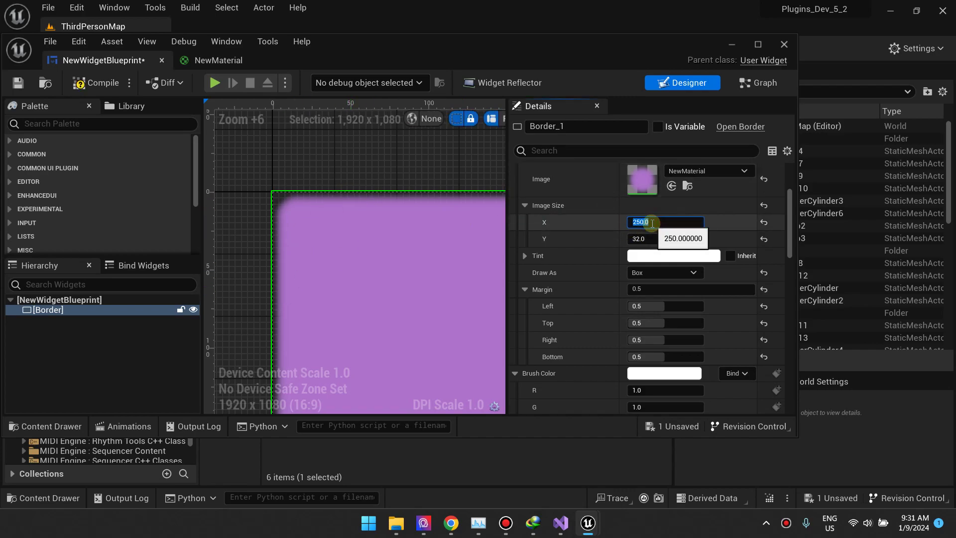
pyautogui.click(647, 234)
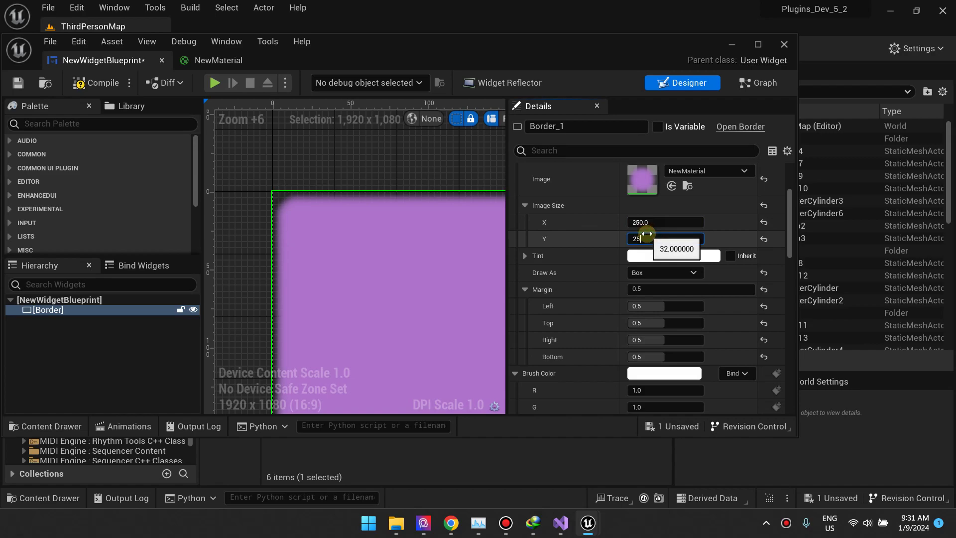
pyautogui.click(91, 84)
pyautogui.scroll(-13, 289, 150)
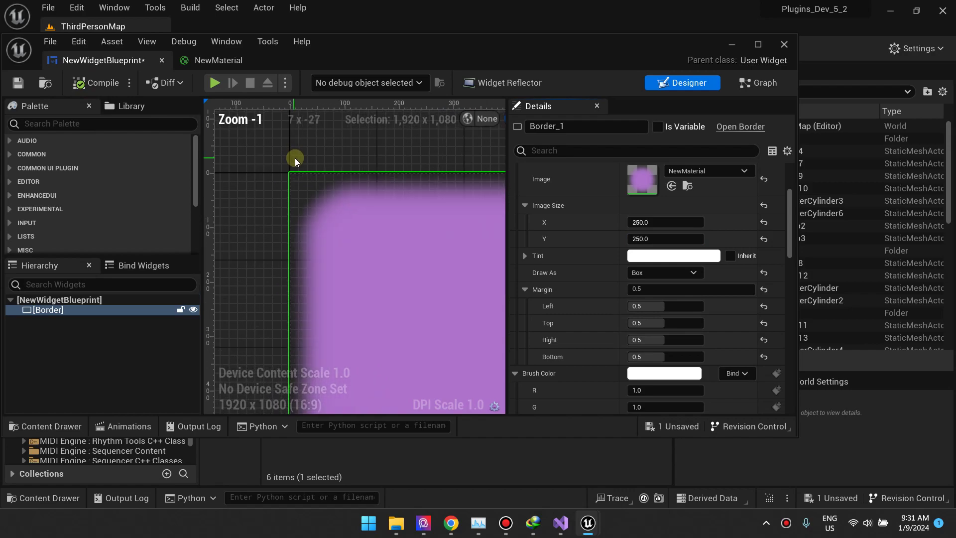
pyautogui.scroll(3, 328, 189)
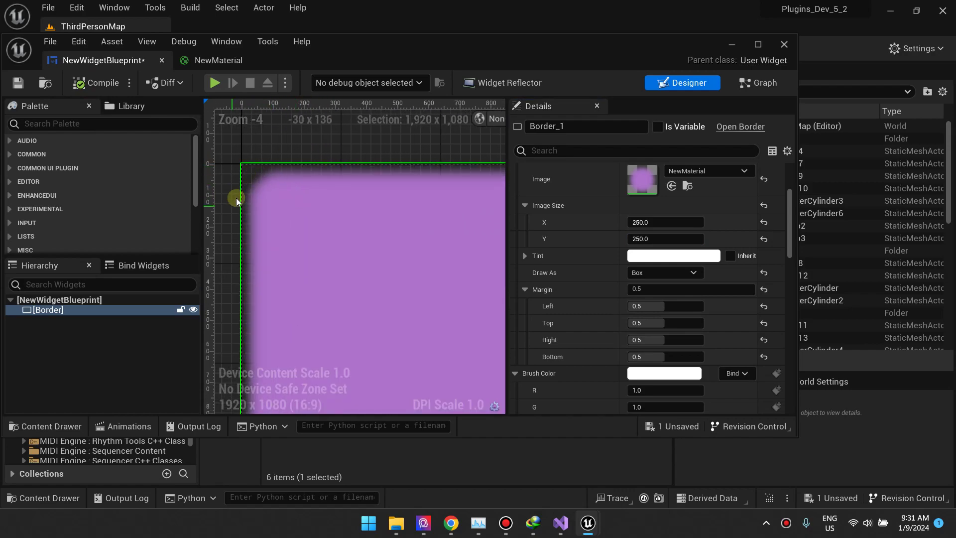
pyautogui.scroll(-5, 405, 170)
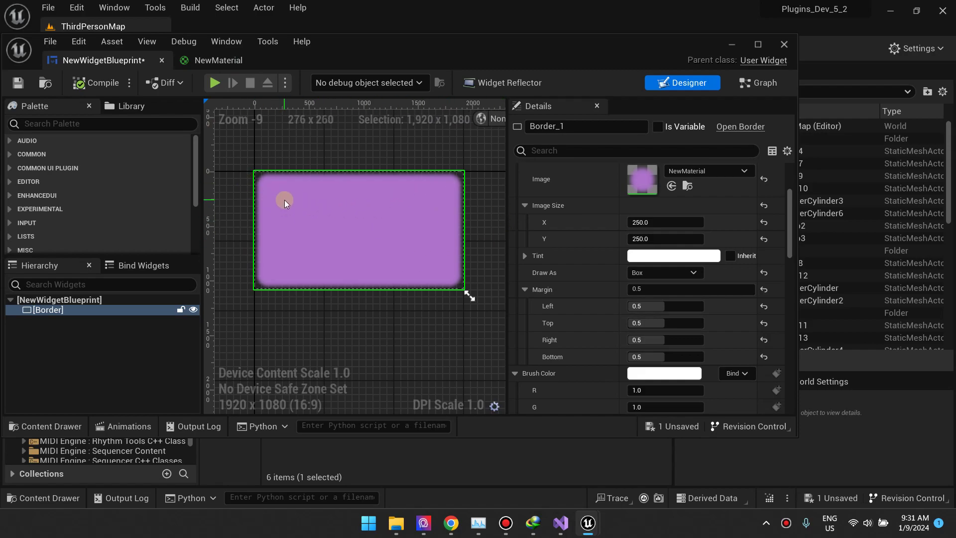
pyautogui.scroll(4, 323, 188)
pyautogui.moveTo(269, 186); pyautogui.dragTo(366, 239, button='right')
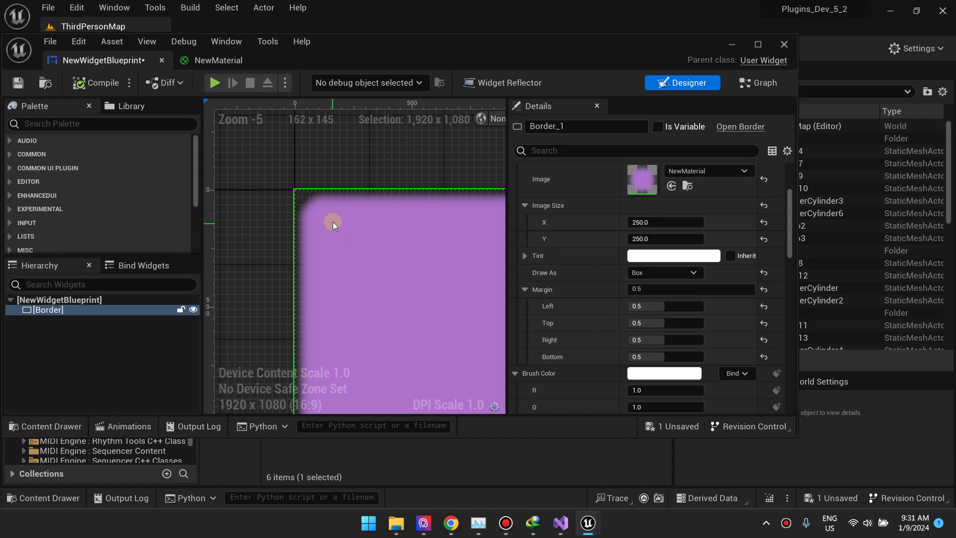
# - In the NewMaterial graph, connect the Lerp output to Final Color
pyautogui.click(219, 61)
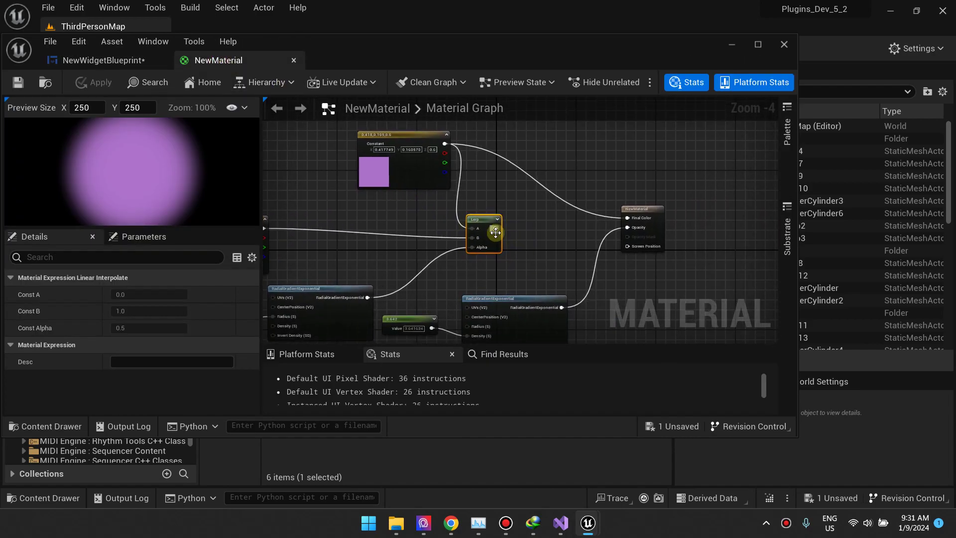
pyautogui.moveTo(496, 232); pyautogui.dragTo(536, 229)
pyautogui.moveTo(367, 239); pyautogui.dragTo(456, 232, button='right')
pyautogui.moveTo(279, 190); pyautogui.dragTo(329, 211)
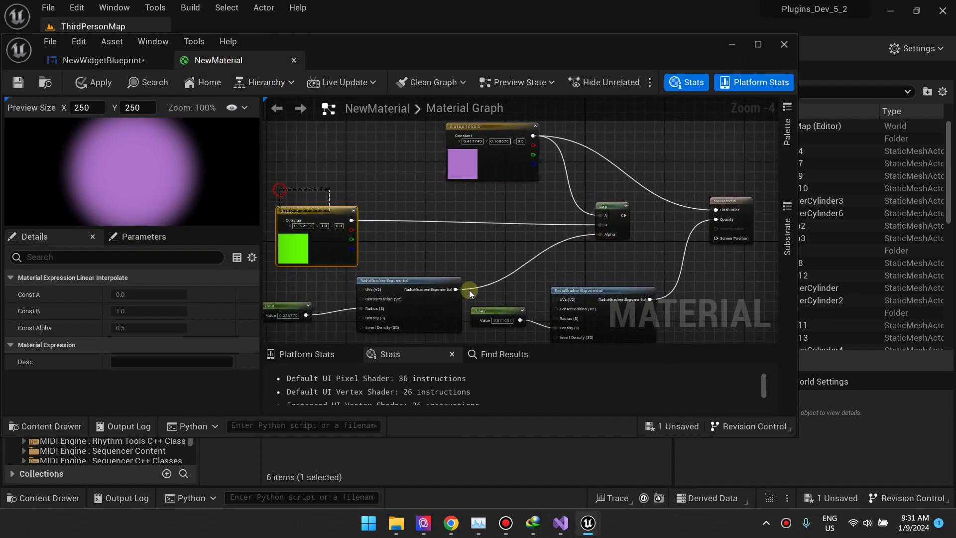
pyautogui.click(608, 274)
pyautogui.moveTo(608, 274); pyautogui.dragTo(589, 275, button='right')
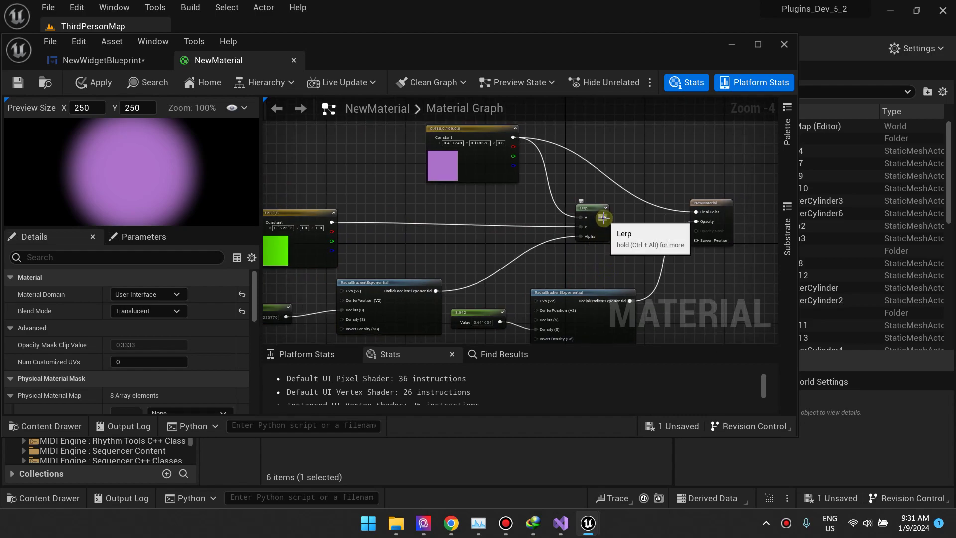
pyautogui.moveTo(604, 218); pyautogui.dragTo(696, 211)
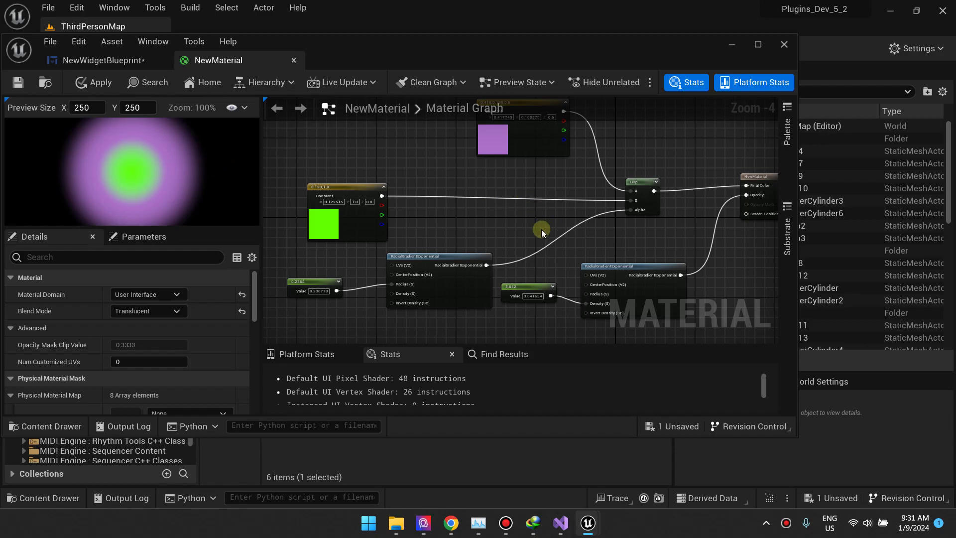
# - Tidy the Constant and gradient nodes, then apply and save the material
pyautogui.moveTo(542, 233); pyautogui.dragTo(488, 211, button='right')
pyautogui.moveTo(481, 214); pyautogui.dragTo(608, 294)
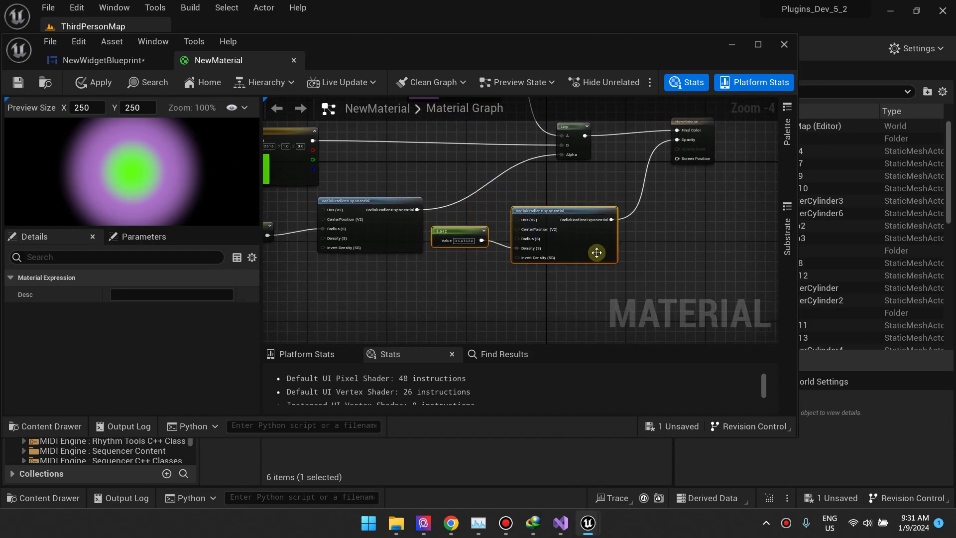
pyautogui.moveTo(512, 211); pyautogui.dragTo(596, 235)
pyautogui.click(568, 206)
pyautogui.moveTo(461, 215); pyautogui.dragTo(500, 248, button='right')
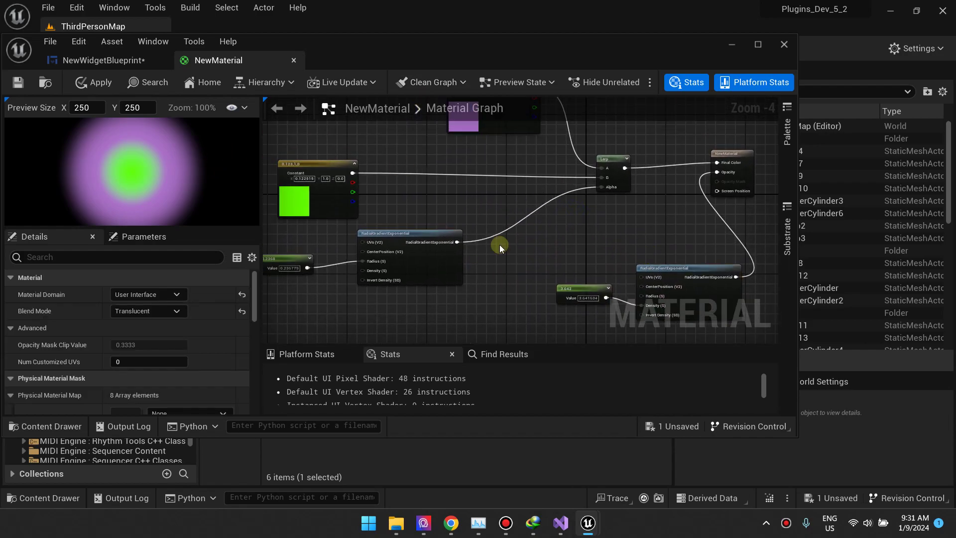
pyautogui.click(93, 82)
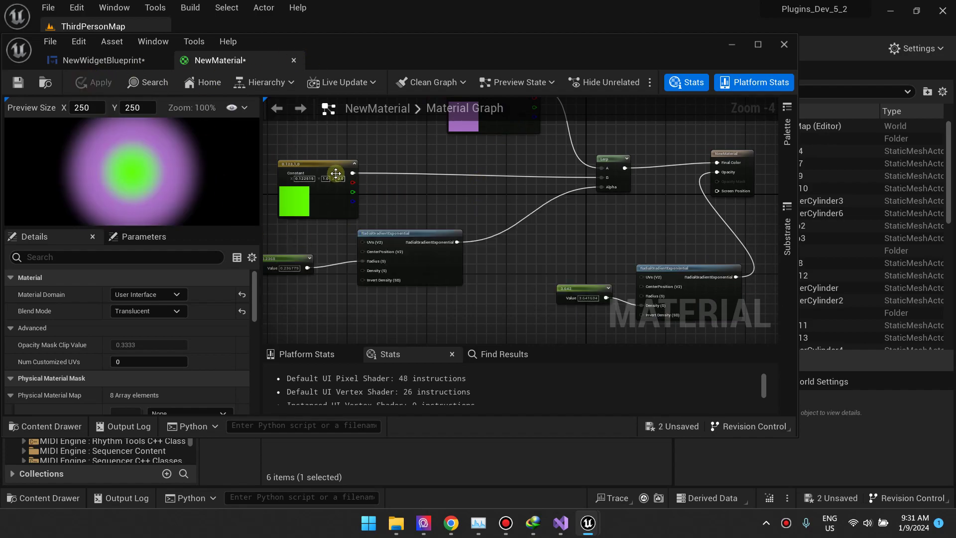
pyautogui.click(18, 82)
pyautogui.click(110, 67)
pyautogui.scroll(-5, 420, 280)
pyautogui.scroll(3, 310, 222)
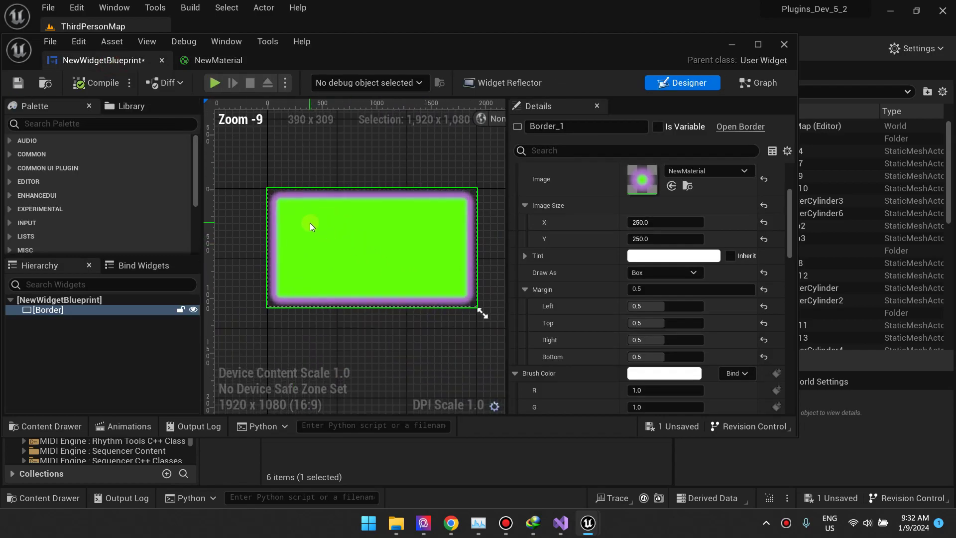
pyautogui.moveTo(447, 262); pyautogui.dragTo(246, 179, button='right')
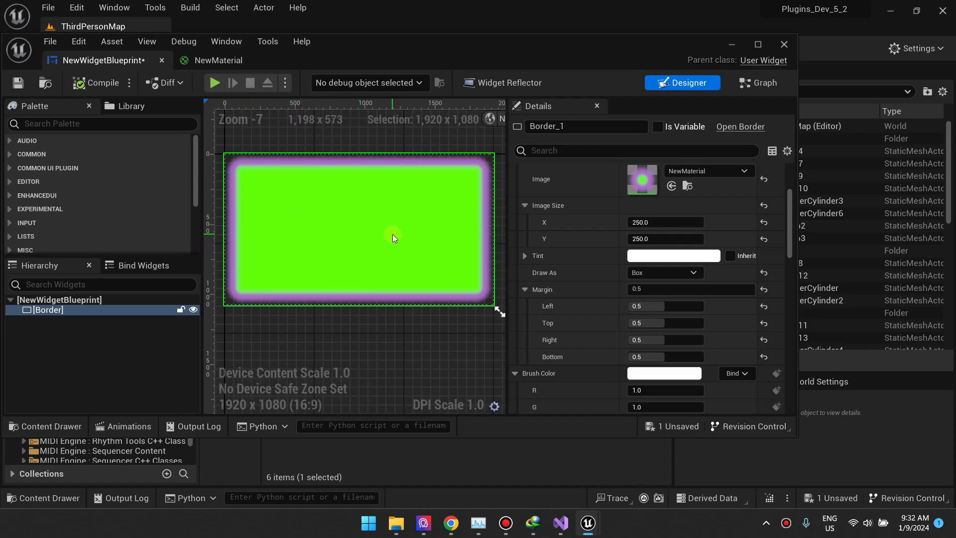
# - Change the Constant3Vector's colour from green to blue and apply the material
pyautogui.click(217, 60)
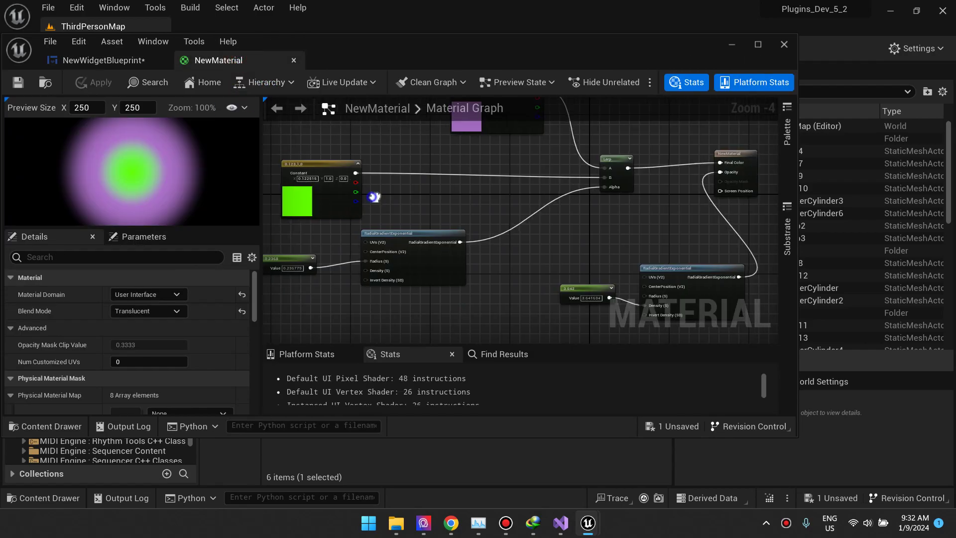
pyautogui.moveTo(374, 197); pyautogui.dragTo(432, 194, button='right')
pyautogui.click(378, 199)
pyautogui.click(147, 293)
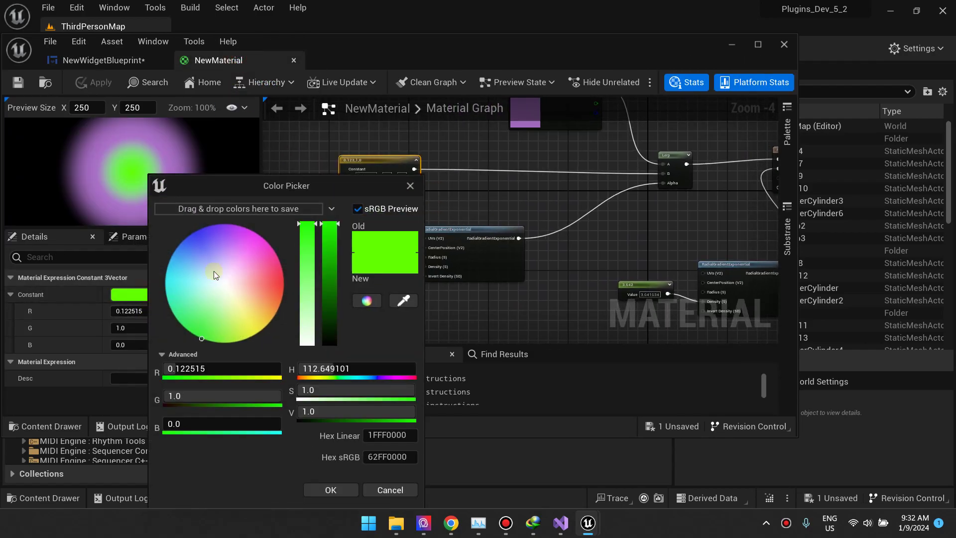
pyautogui.moveTo(213, 273); pyautogui.dragTo(191, 232)
pyautogui.click(331, 491)
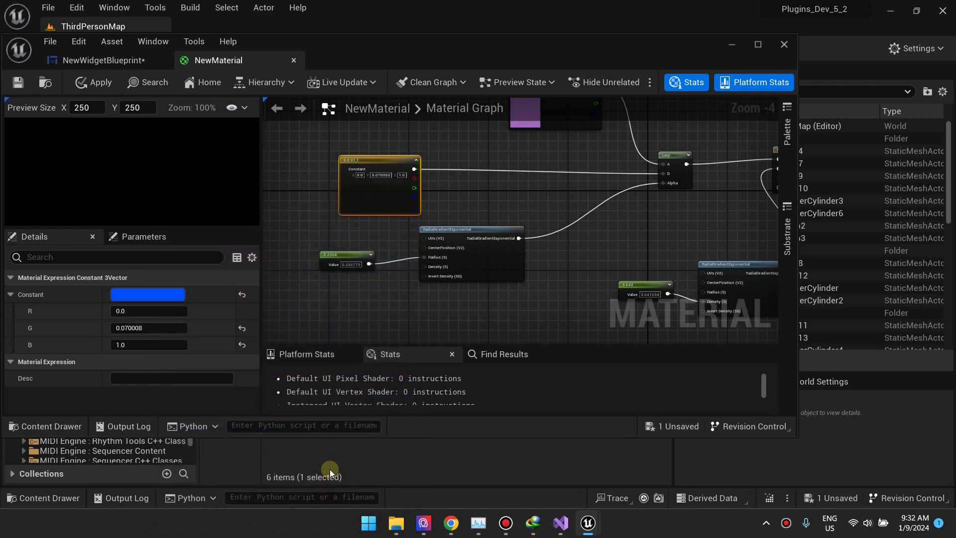
pyautogui.click(93, 82)
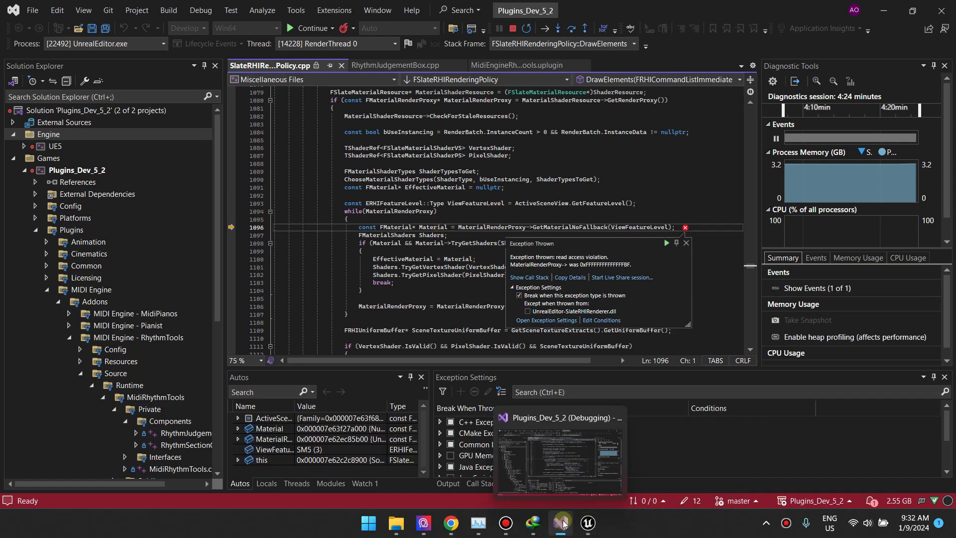
# - Leave the Visual Studio debugger and switch toward the Chrome browser window
pyautogui.click(588, 526)
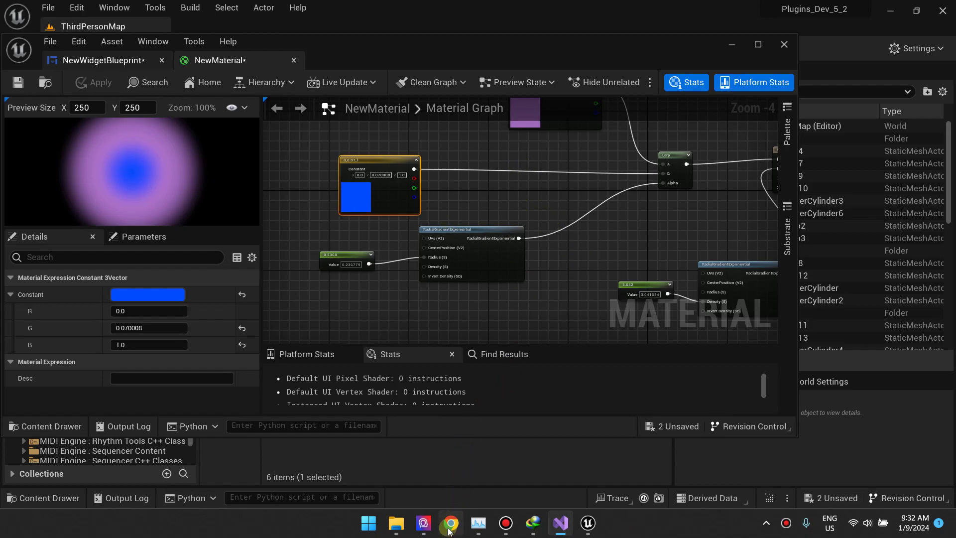
pyautogui.moveTo(450, 530)
pyautogui.click(451, 453)
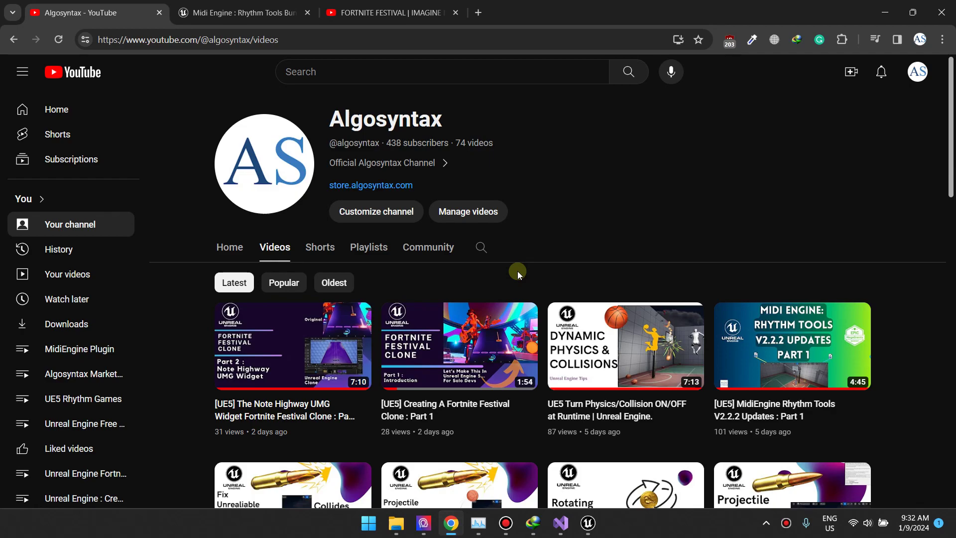
pyautogui.click(282, 11)
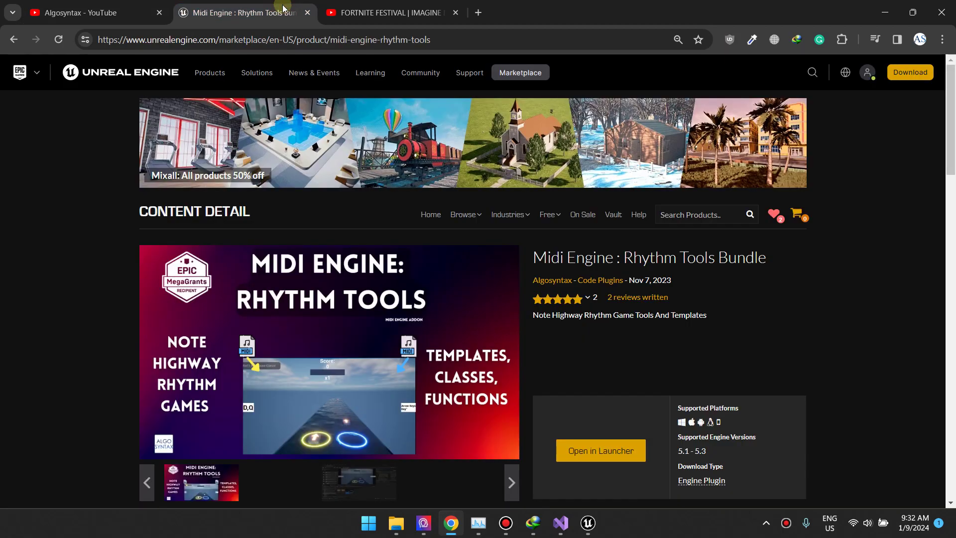
pyautogui.click(138, 4)
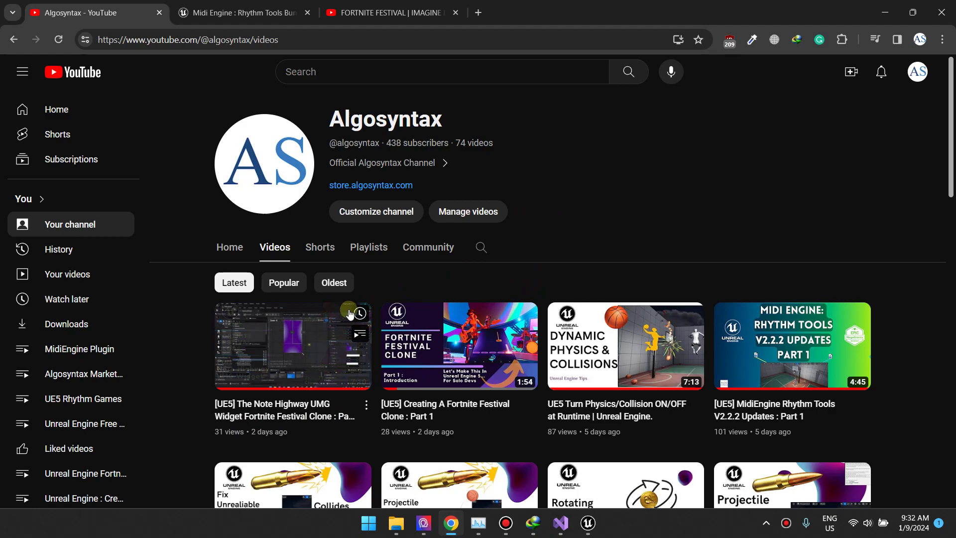
pyautogui.moveTo(453, 299)
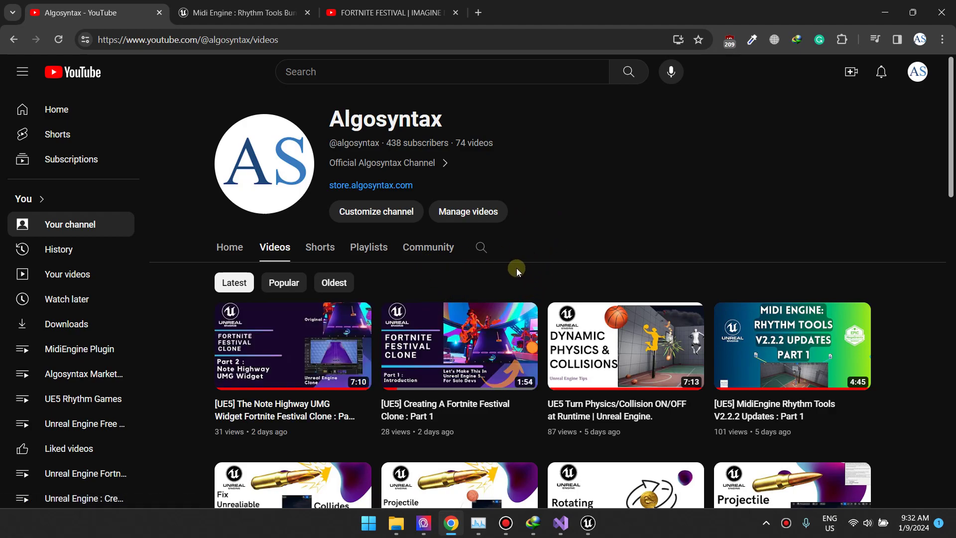
pyautogui.hotkey('ctrl', '3')
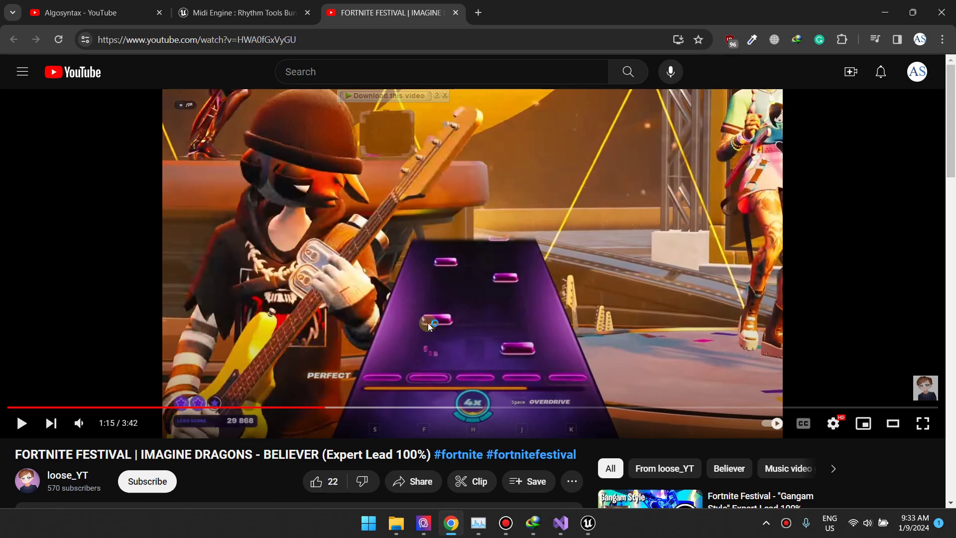
pyautogui.click(102, 8)
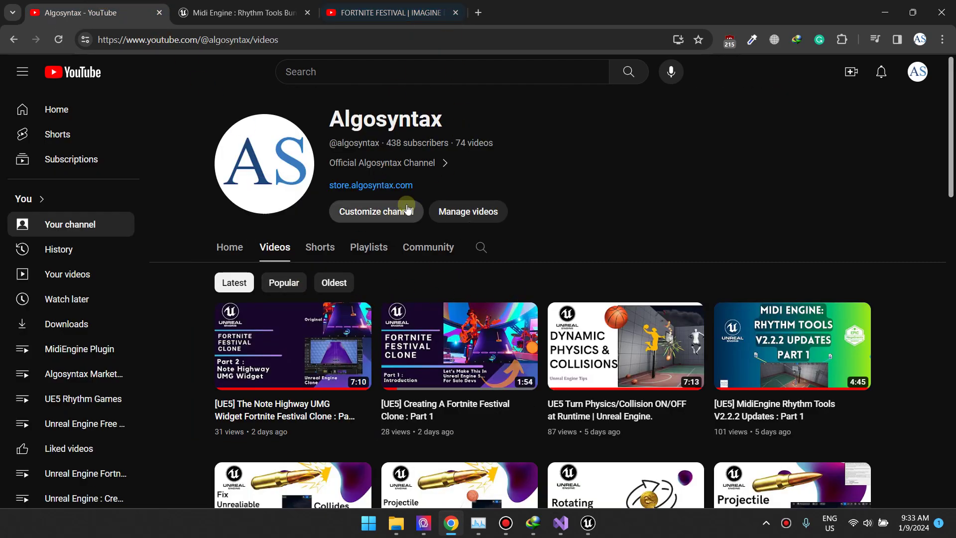
pyautogui.moveTo(409, 3)
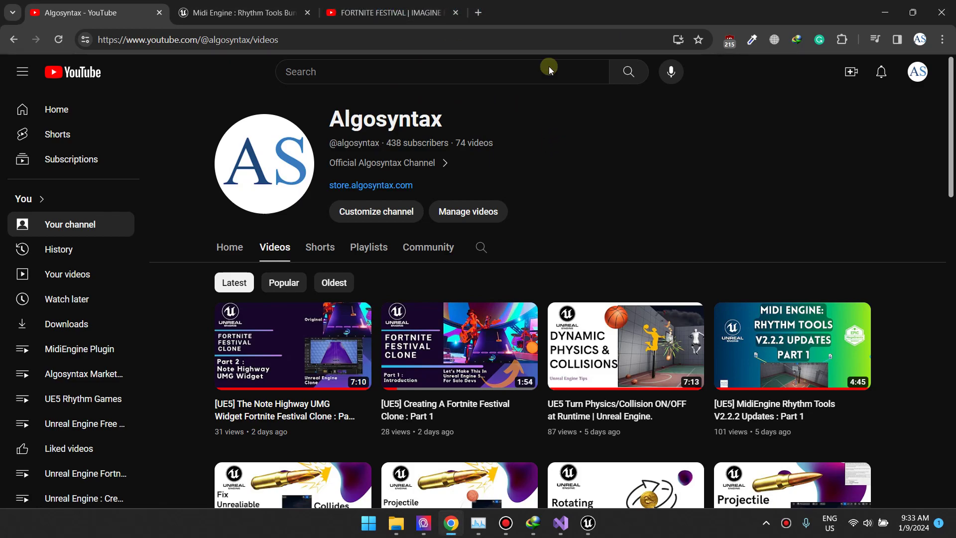